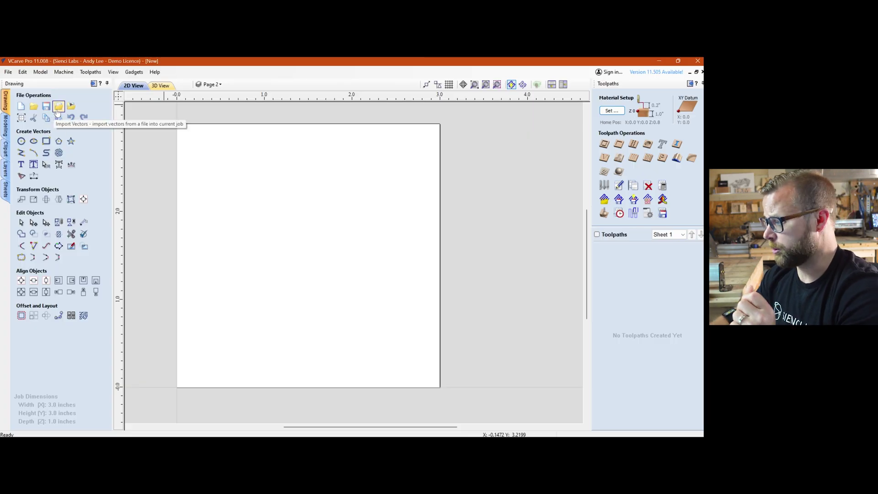
# Show the Google Images results for 'turtle drawing' to pick a simple cartoon turtle
pyautogui.click(58, 106)
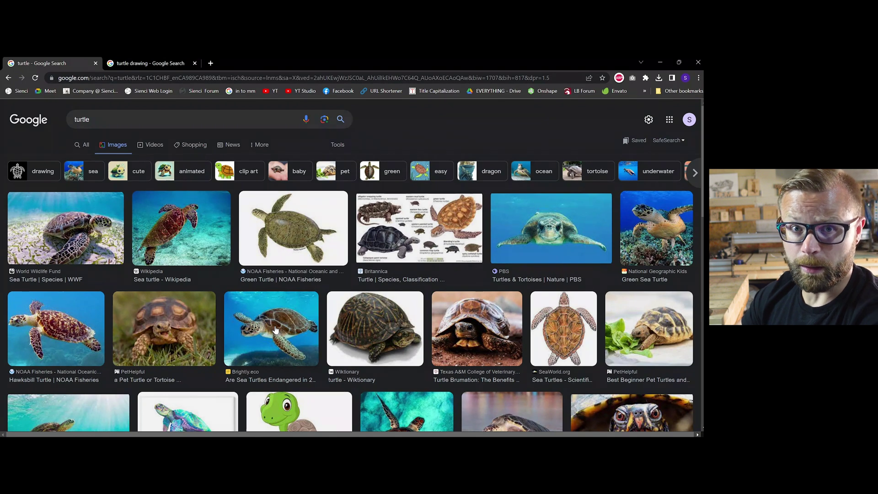
pyautogui.click(144, 65)
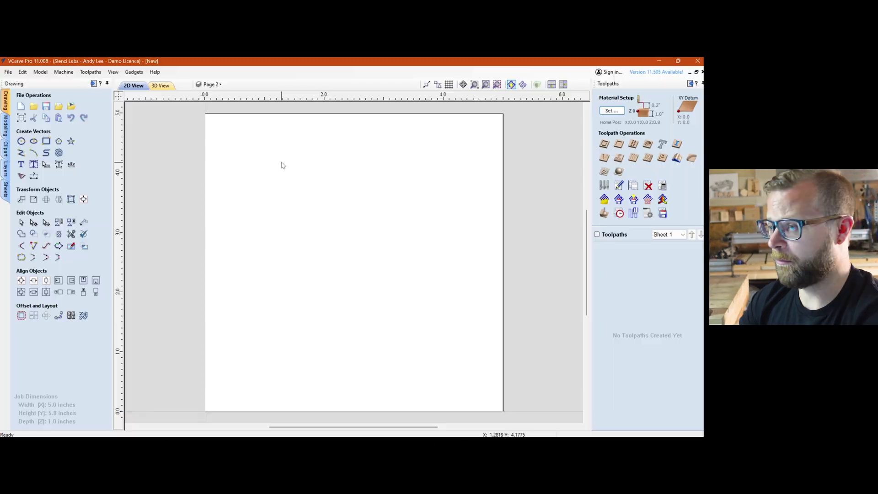
# Import the cartoon turtle picture as a bitmap into the blank 5 x 5 inch job
pyautogui.click(72, 106)
pyautogui.doubleClick(212, 245)
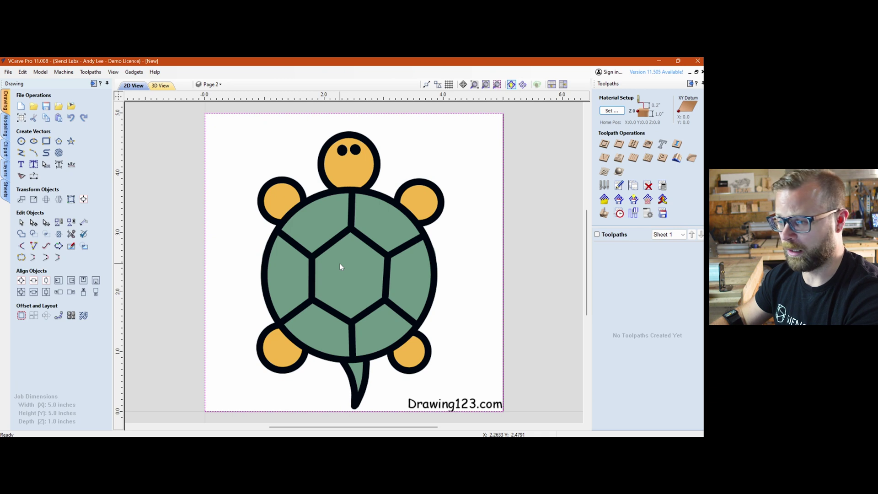
# Start a bitmap trace in Color mode, lower bitmap fading to 44%, then switch to Black / White
pyautogui.click(21, 177)
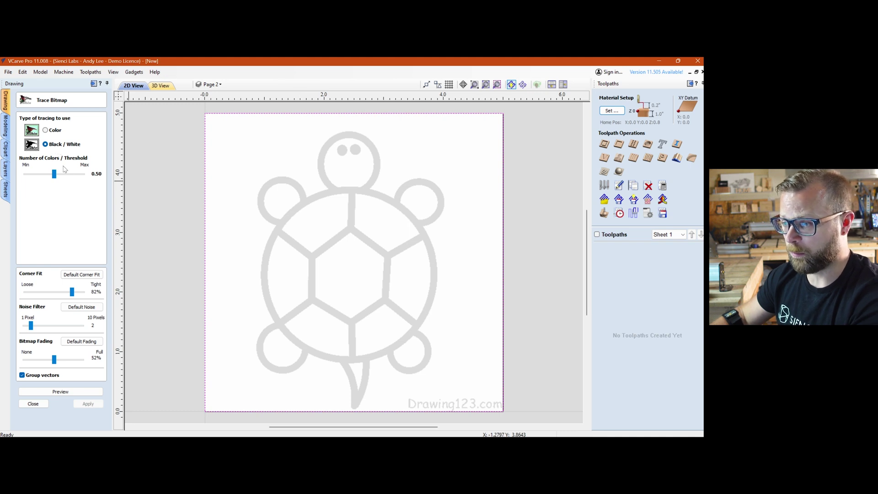
pyautogui.click(50, 133)
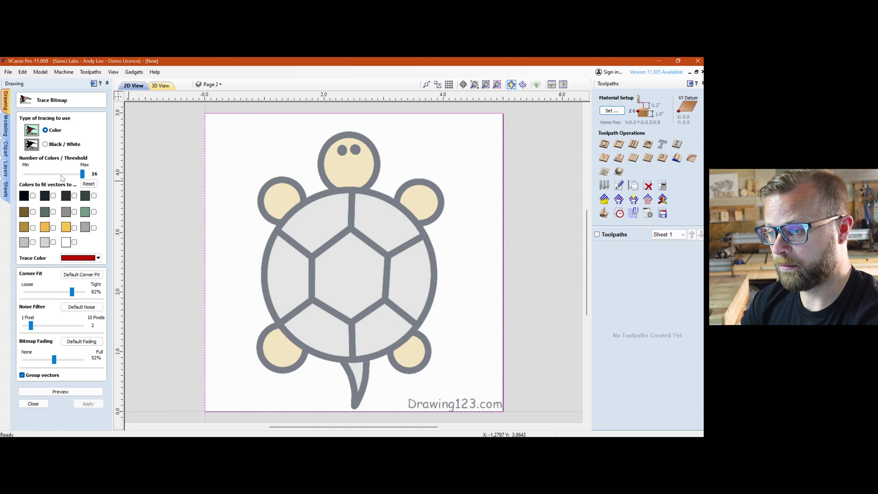
pyautogui.click(33, 197)
pyautogui.click(33, 196)
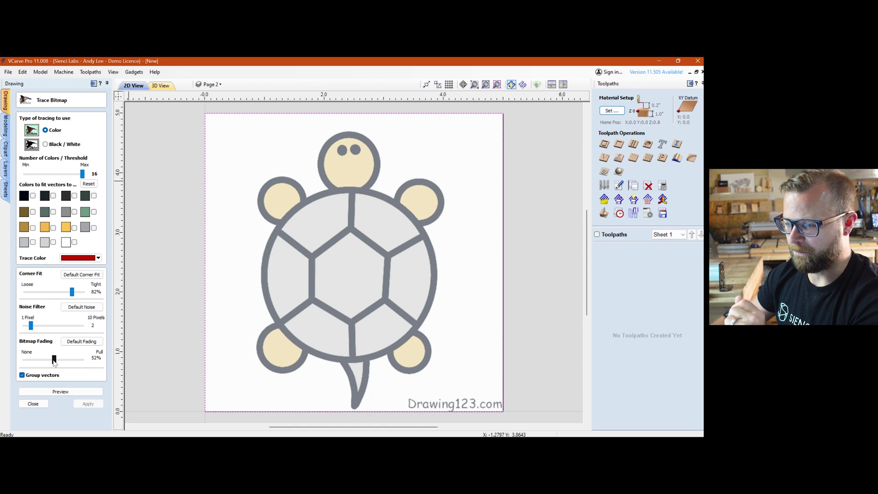
pyautogui.moveTo(54, 359)
pyautogui.mouseDown()
pyautogui.moveTo(67, 360)
pyautogui.moveTo(21, 361)
pyautogui.moveTo(51, 362)
pyautogui.mouseUp()
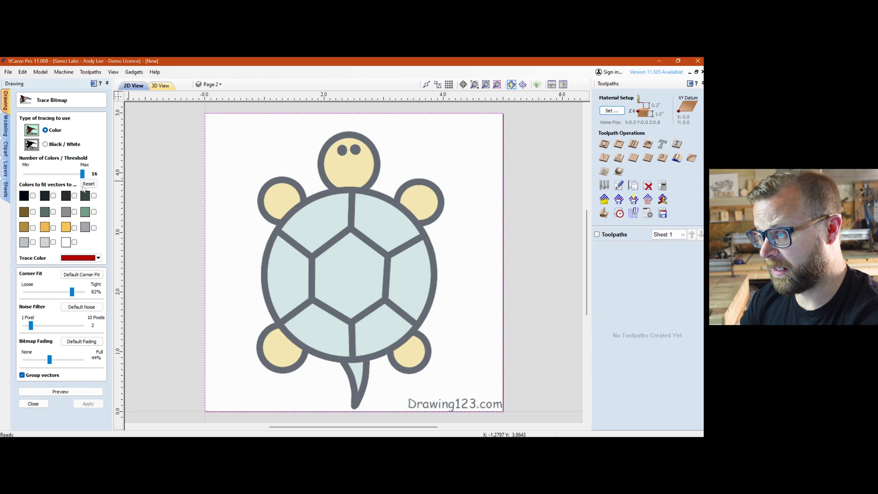
pyautogui.click(46, 144)
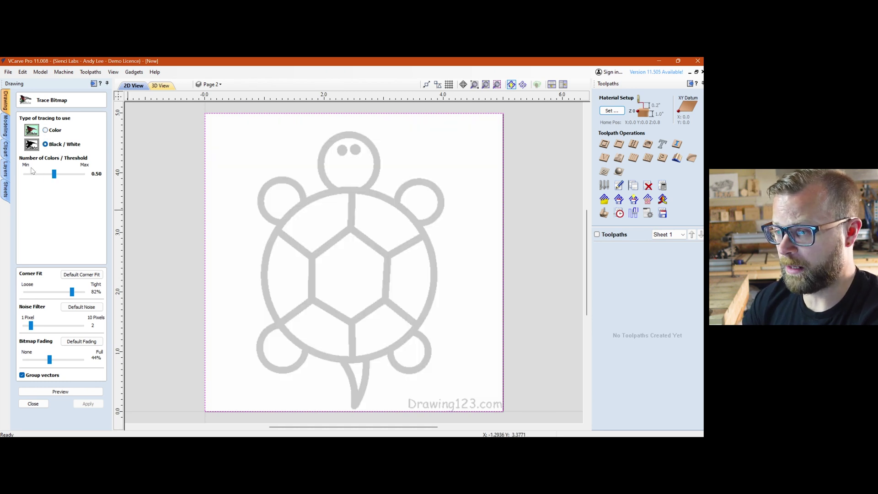
# Adjust the Black / White threshold back to 0.50 and preview the traced turtle outlines
pyautogui.click(70, 173)
pyautogui.moveTo(77, 178)
pyautogui.mouseDown()
pyautogui.moveTo(37, 177)
pyautogui.moveTo(76, 177)
pyautogui.mouseUp()
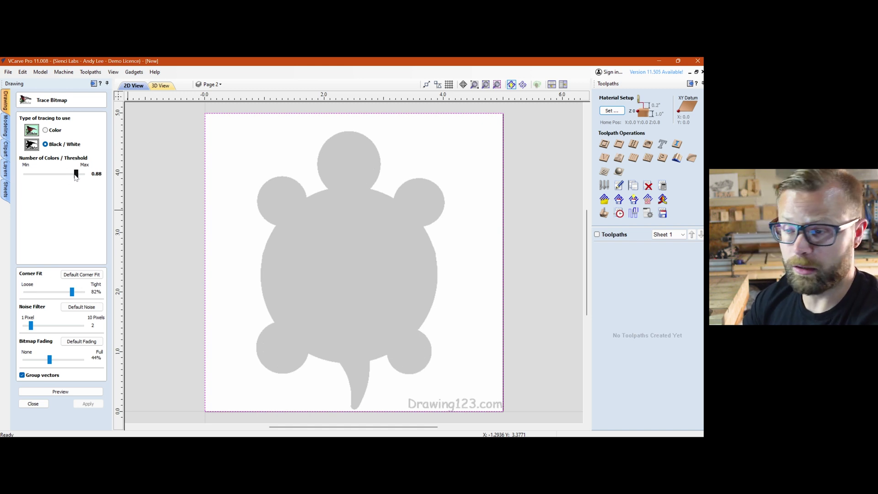
pyautogui.moveTo(76, 177)
pyautogui.mouseDown()
pyautogui.moveTo(51, 177)
pyautogui.moveTo(59, 178)
pyautogui.mouseUp()
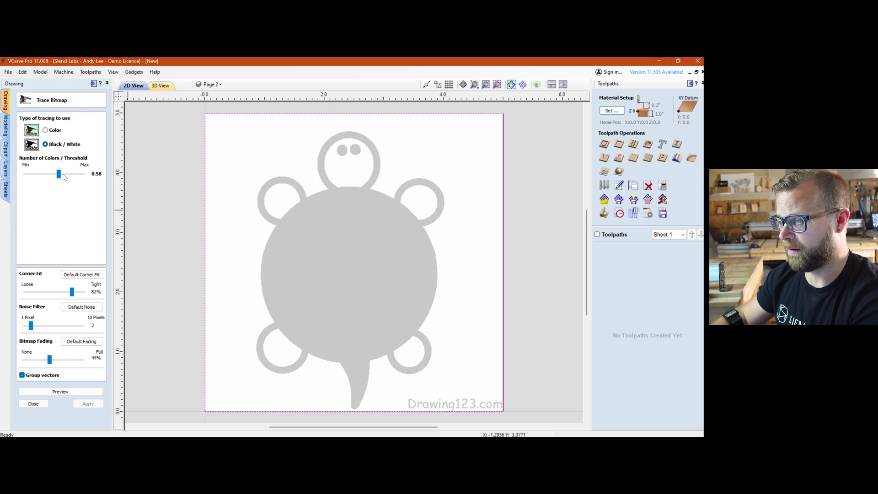
pyautogui.moveTo(61, 176); pyautogui.dragTo(55, 176)
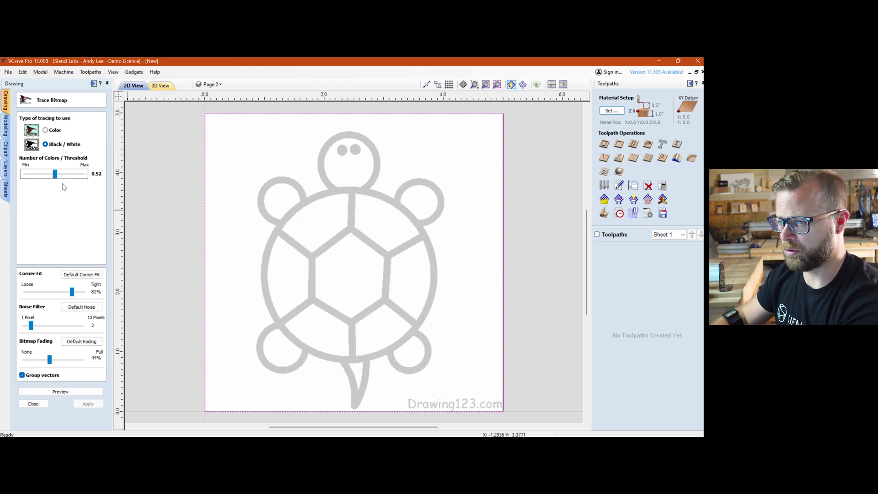
pyautogui.press('Right')
pyautogui.press('Right')
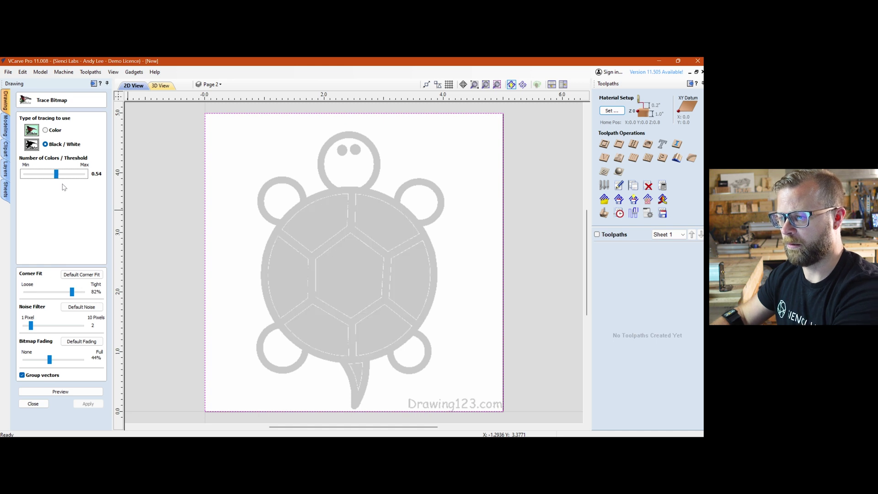
pyautogui.press('Left')
pyautogui.press('Left')
pyautogui.press('Left')
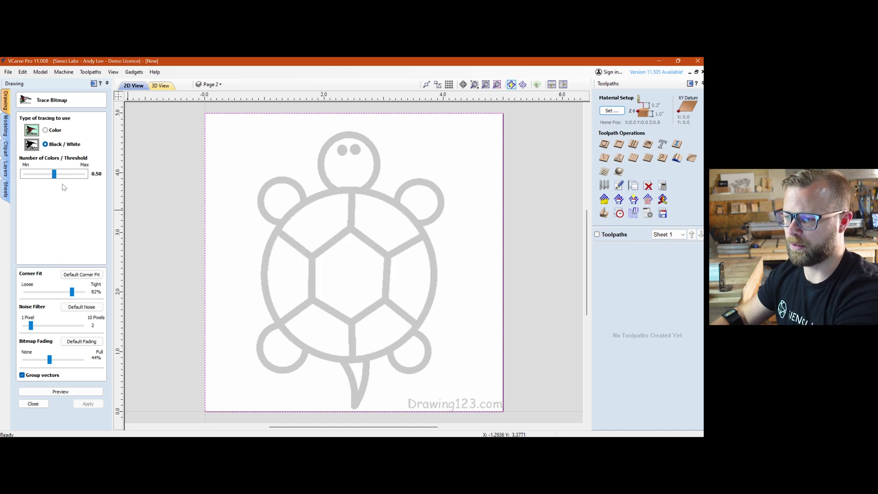
pyautogui.click(64, 393)
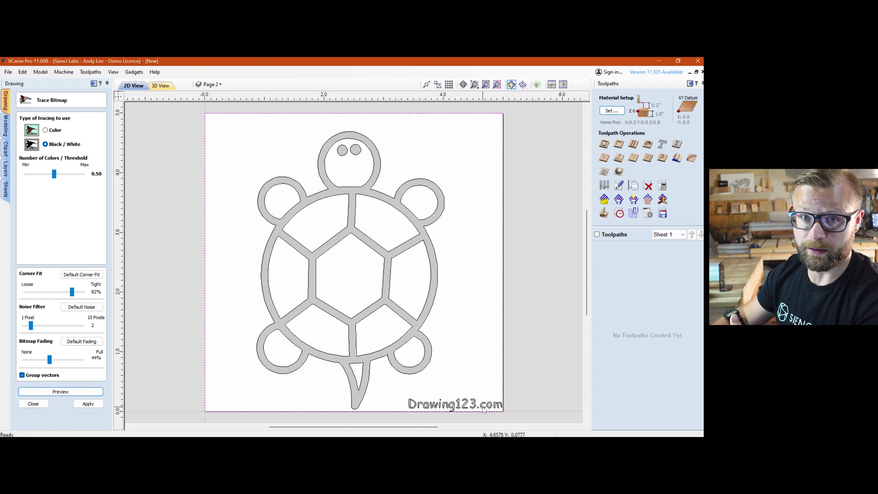
# Preview a colour trace using the black, green and orange swatches
pyautogui.click(45, 130)
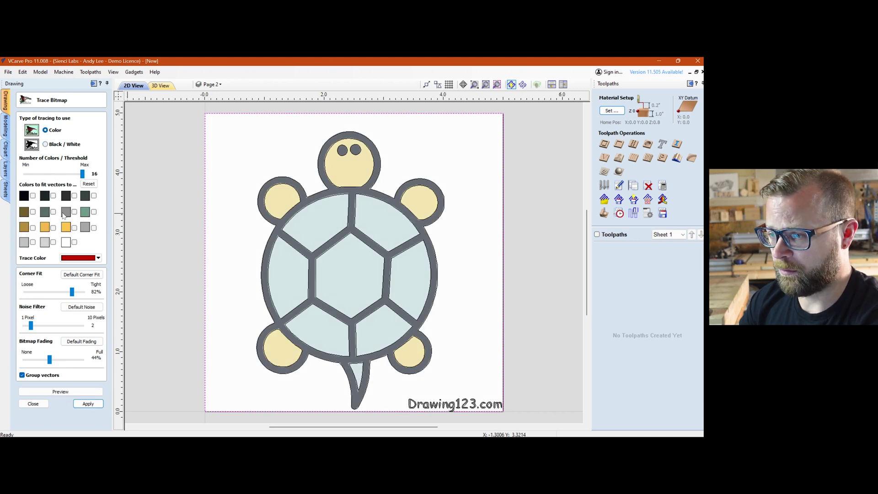
pyautogui.click(32, 197)
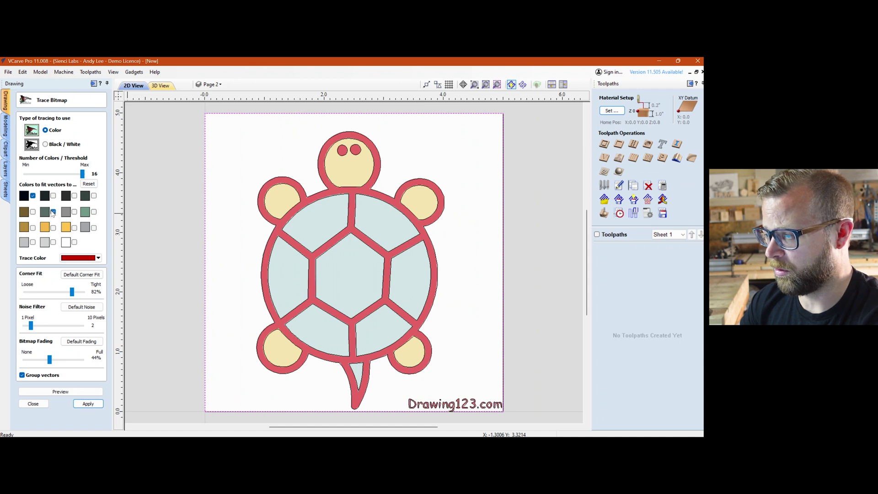
pyautogui.click(93, 212)
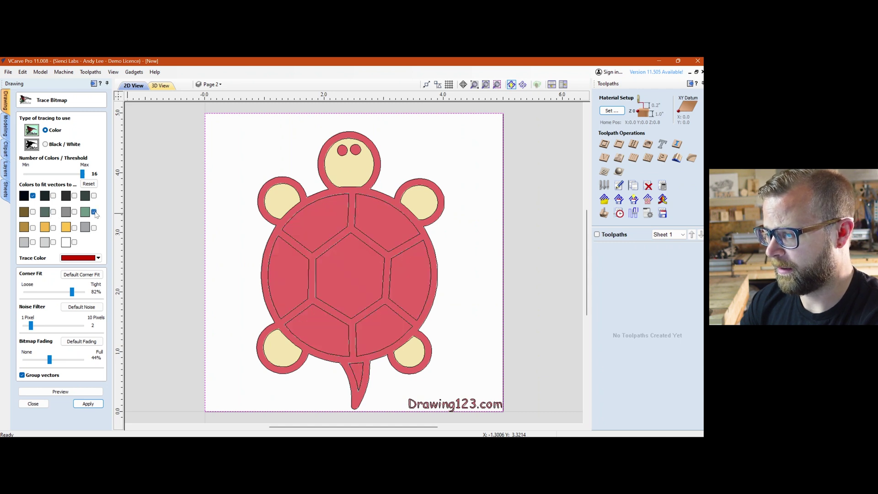
pyautogui.click(53, 228)
pyautogui.click(60, 391)
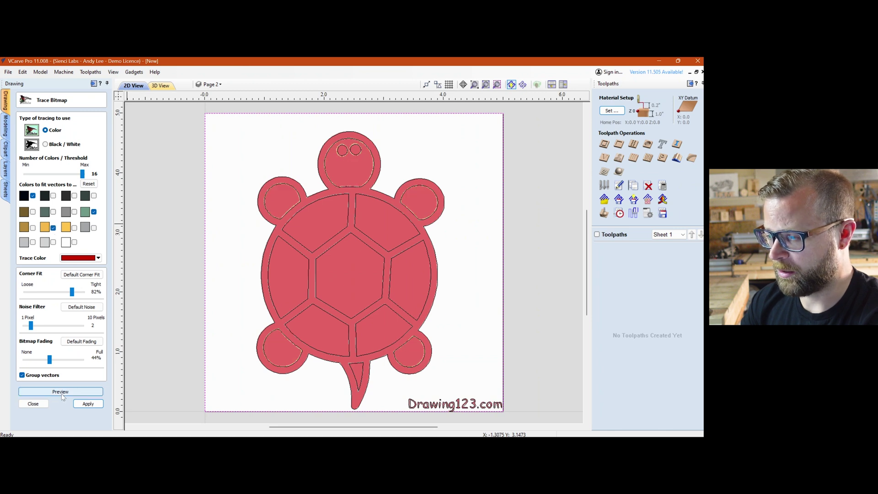
# Zoom in to inspect the colour trace, then return to Black / White tracing
pyautogui.scroll(1, 346, 248)
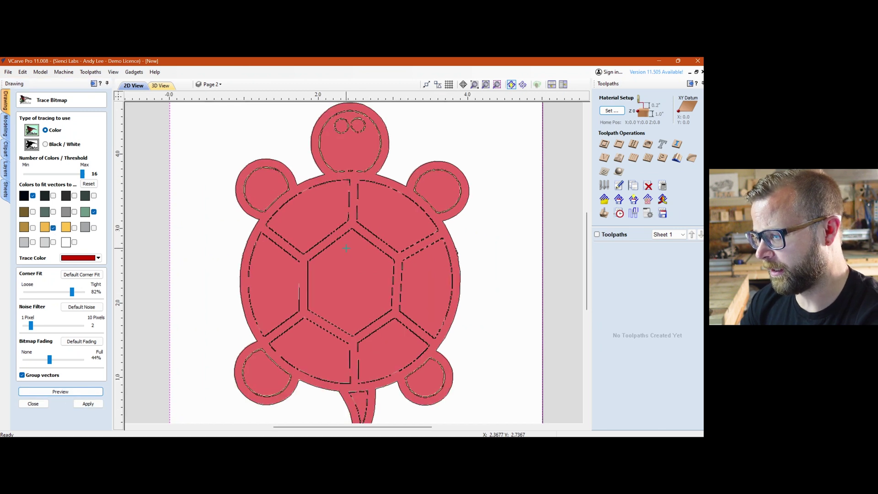
pyautogui.scroll(2, 299, 236)
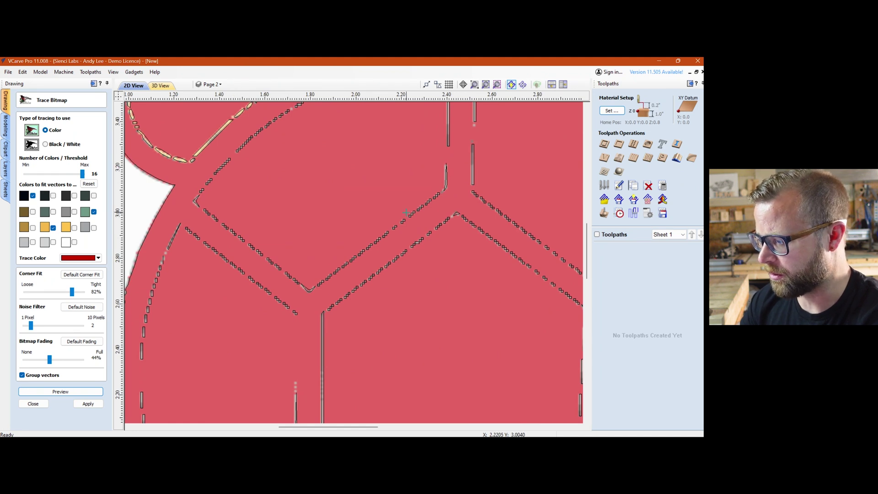
pyautogui.scroll(-5, 406, 212)
pyautogui.click(54, 145)
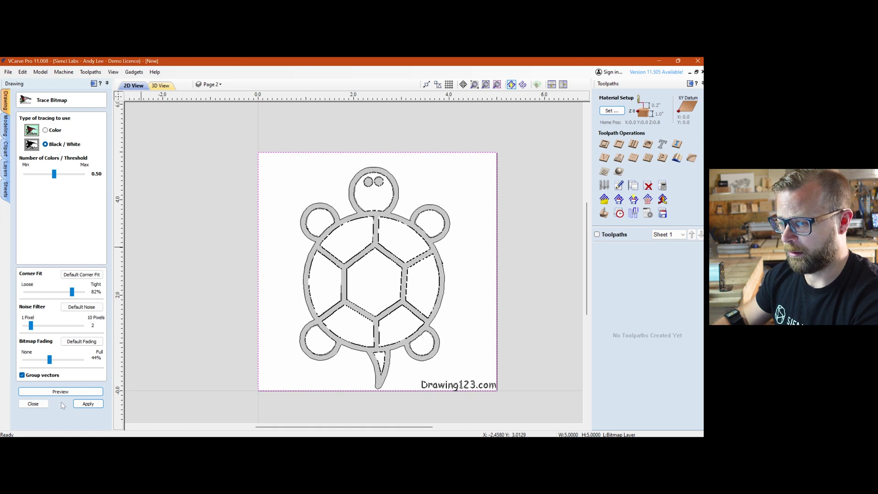
pyautogui.click(88, 403)
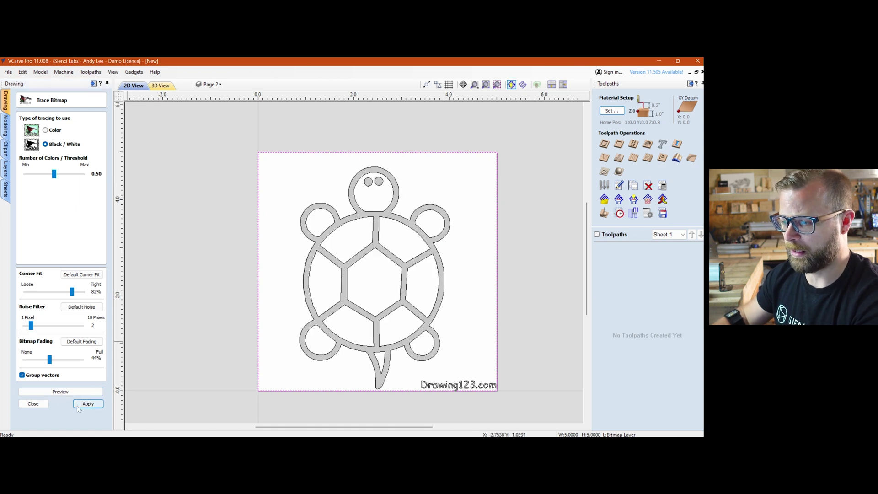
pyautogui.click(88, 404)
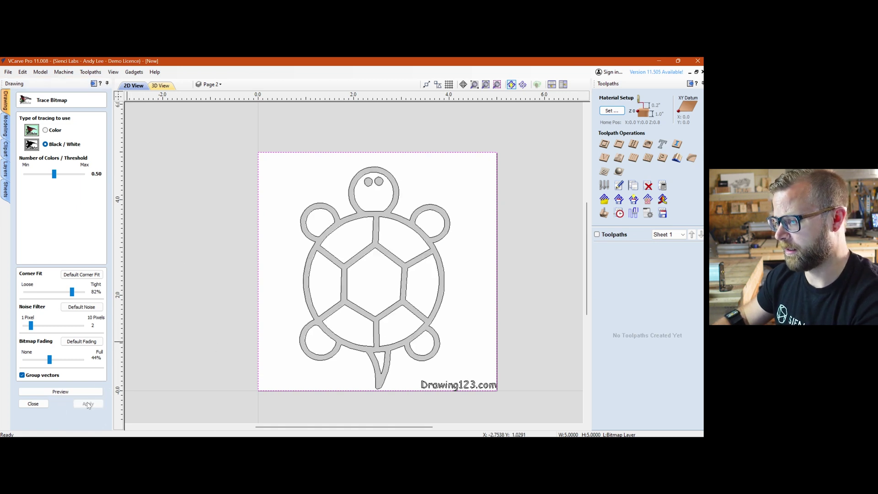
pyautogui.click(41, 404)
pyautogui.scroll(6, 253, 224)
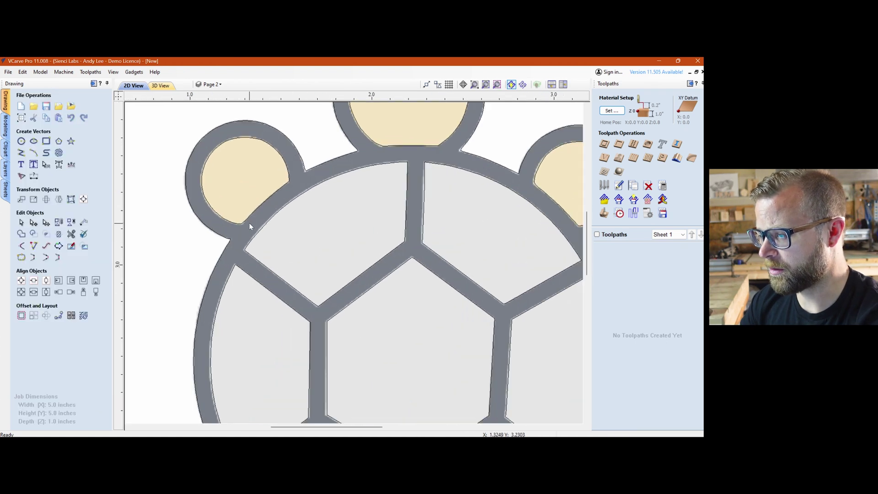
pyautogui.scroll(-2, 281, 267)
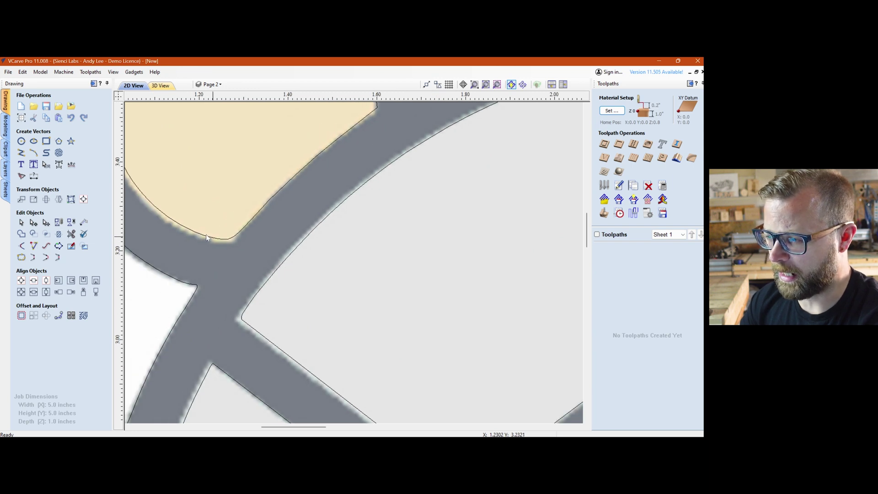
pyautogui.scroll(-2, 229, 266)
pyautogui.scroll(6, 219, 240)
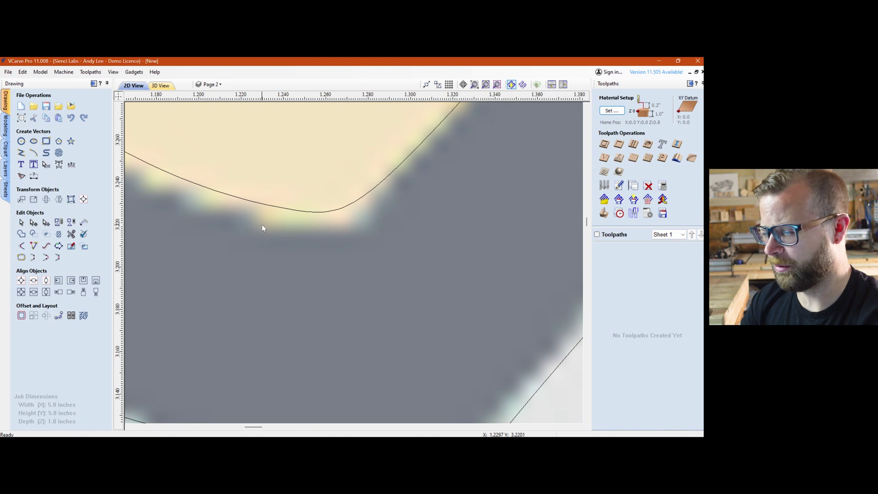
pyautogui.scroll(-5, 262, 227)
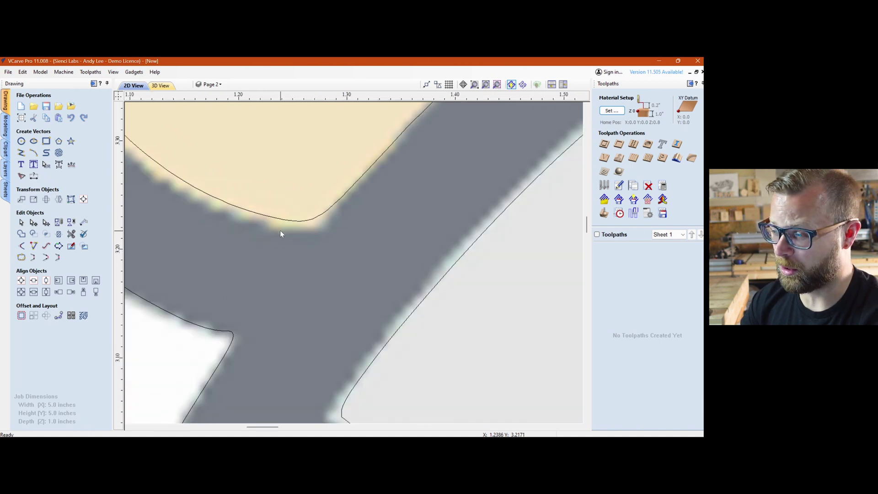
pyautogui.scroll(-5, 281, 229)
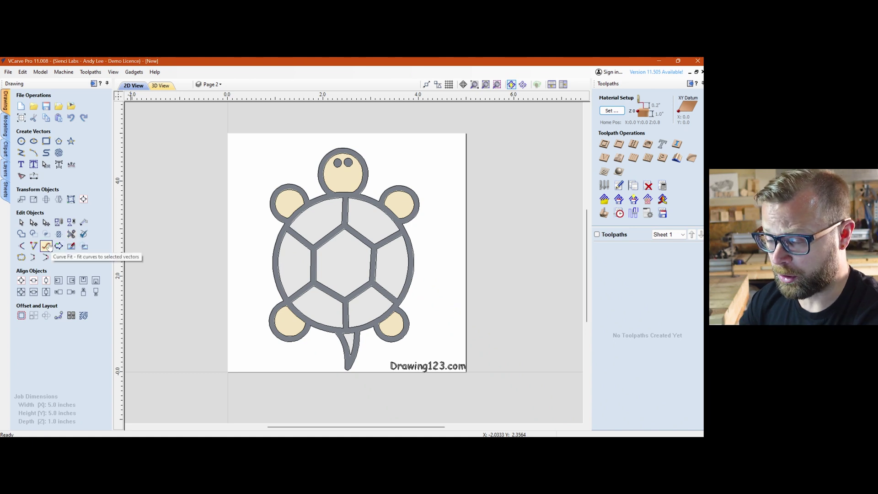
# Select the original turtle bitmap and delete it, keeping the traced vector outlines
pyautogui.click(320, 197)
pyautogui.click(21, 176)
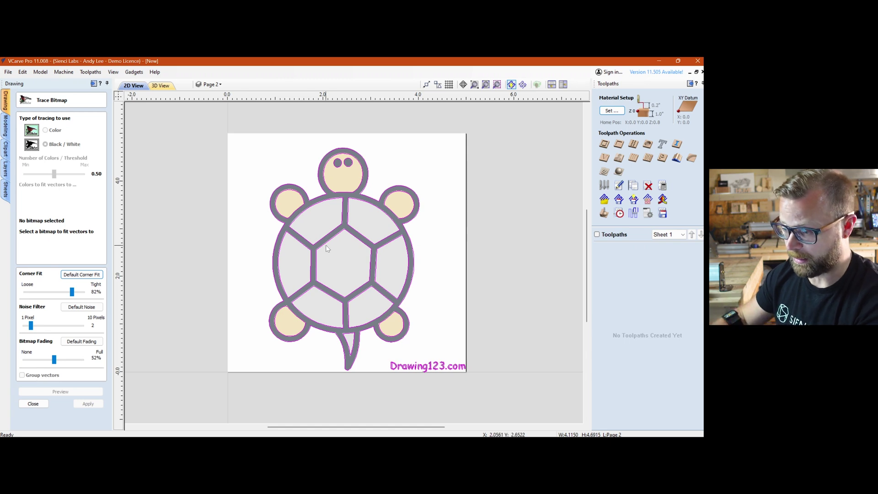
pyautogui.click(33, 403)
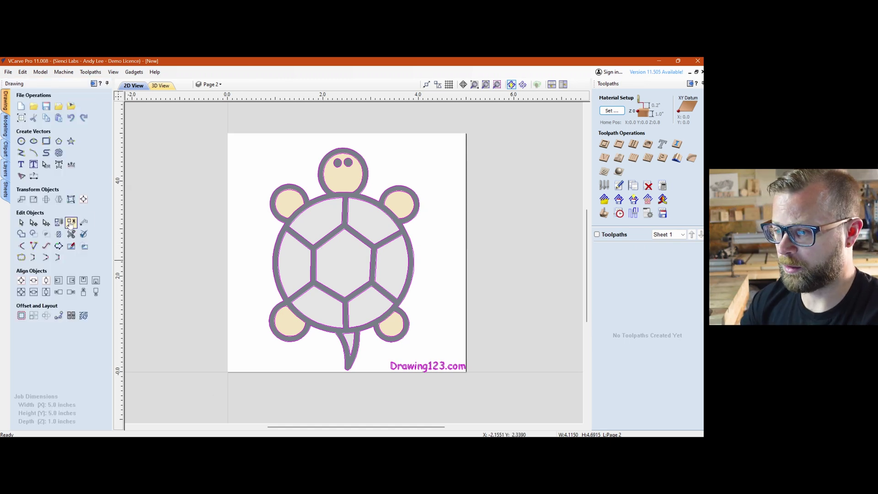
pyautogui.click(257, 230)
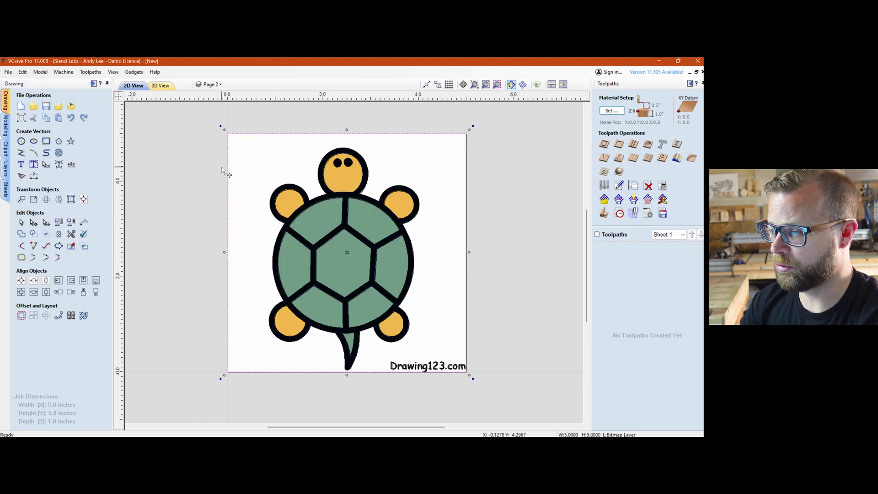
pyautogui.press('Escape')
pyautogui.click(269, 156)
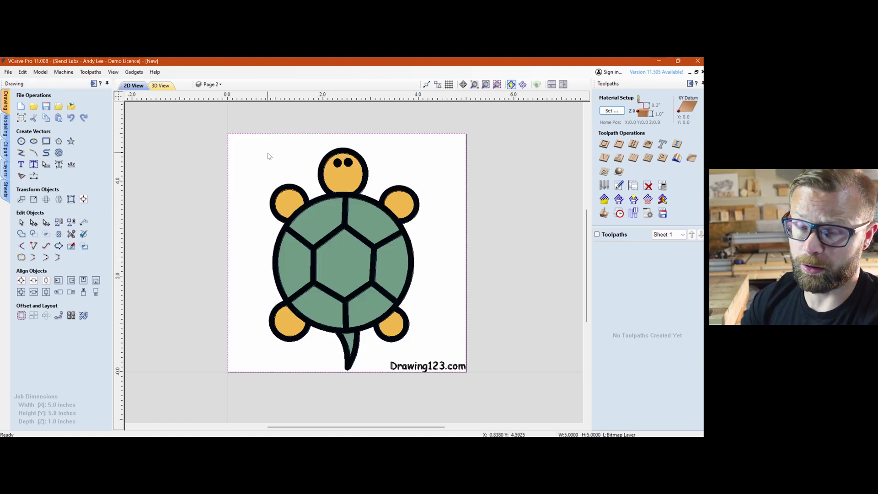
pyautogui.press('Delete')
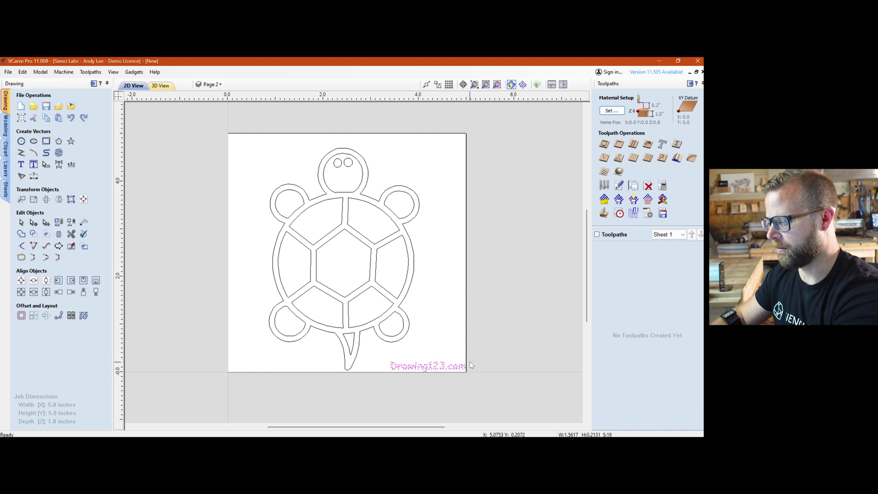
# Delete the Drawing123.com text vectors and show the turtle's outer outline nodes for editing
pyautogui.press('Delete')
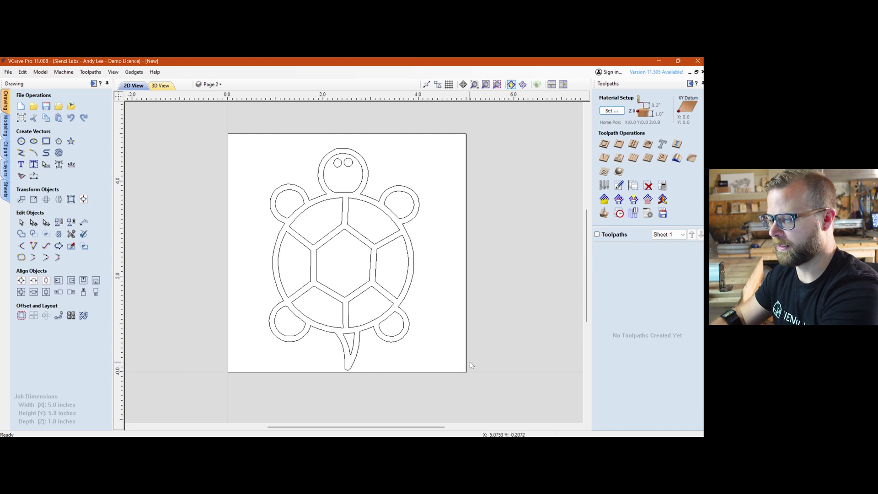
pyautogui.click(369, 331)
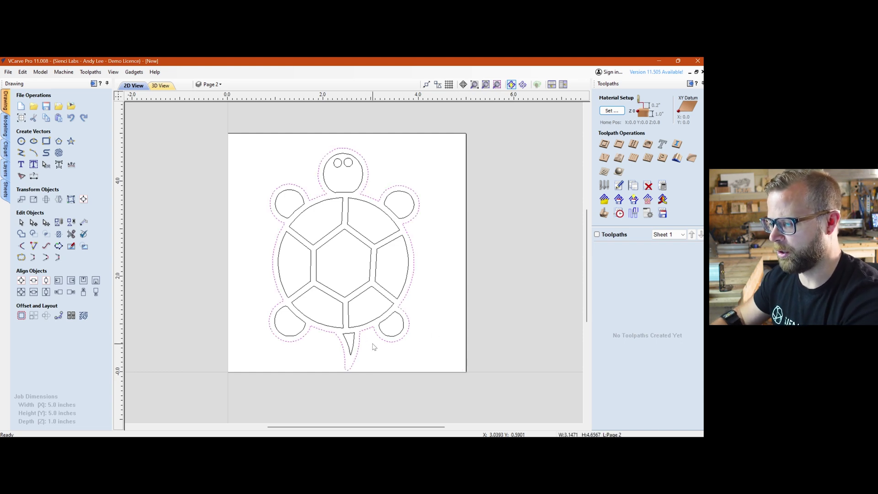
pyautogui.press('n')
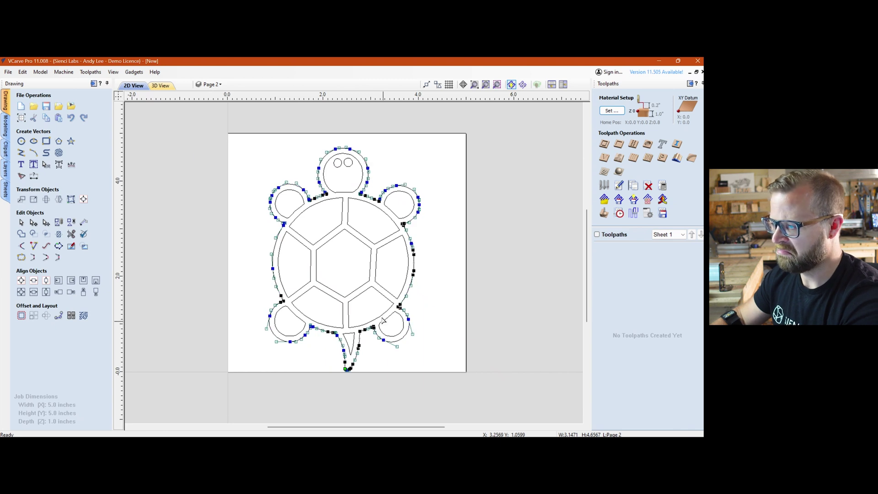
pyautogui.scroll(5, 274, 224)
pyautogui.scroll(2, 267, 222)
pyautogui.scroll(-3, 309, 304)
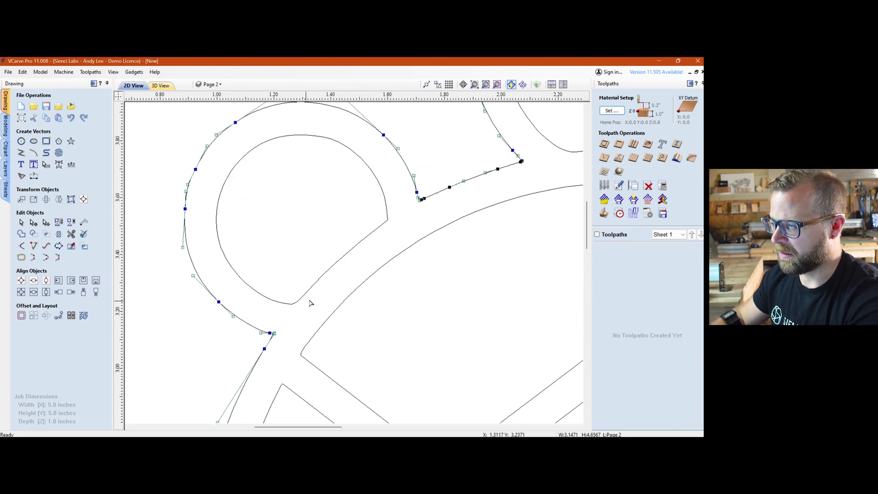
pyautogui.scroll(2, 412, 290)
pyautogui.scroll(-5, 421, 274)
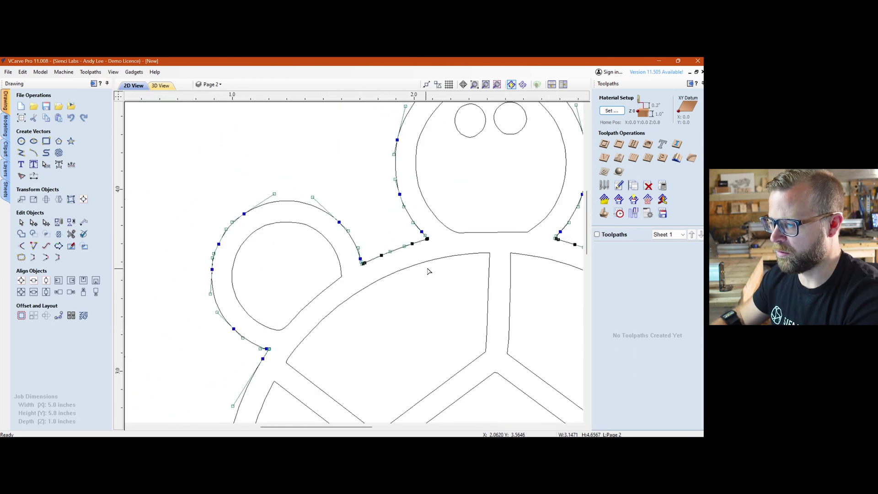
pyautogui.scroll(1, 397, 253)
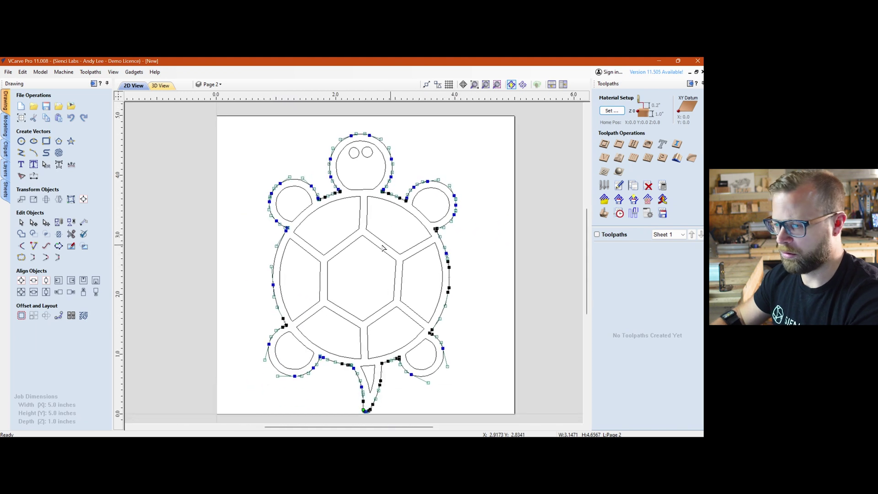
# Preview Bezier and circular-arc fits on the outer outline, then apply circular arcs at 0.005 inch
pyautogui.click(46, 247)
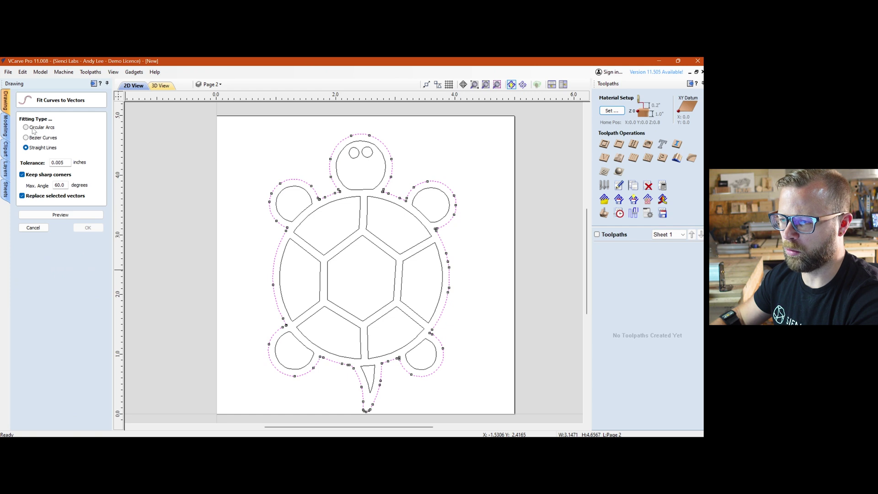
pyautogui.click(38, 139)
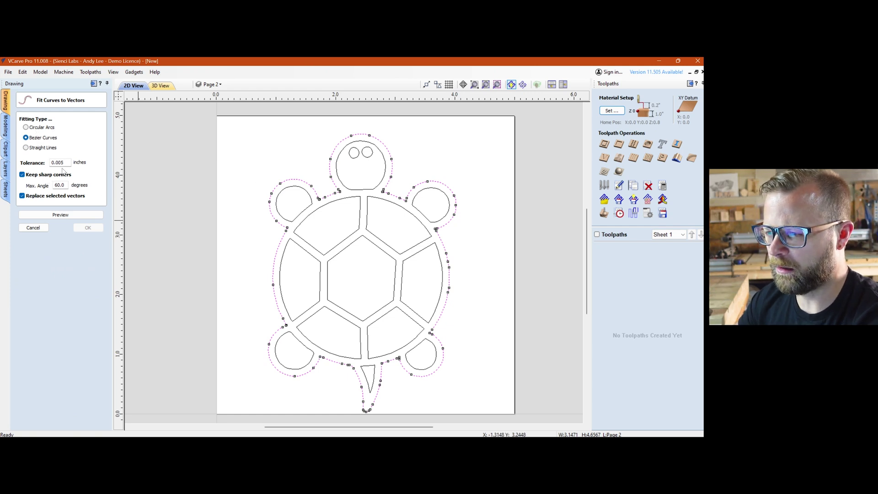
pyautogui.click(60, 215)
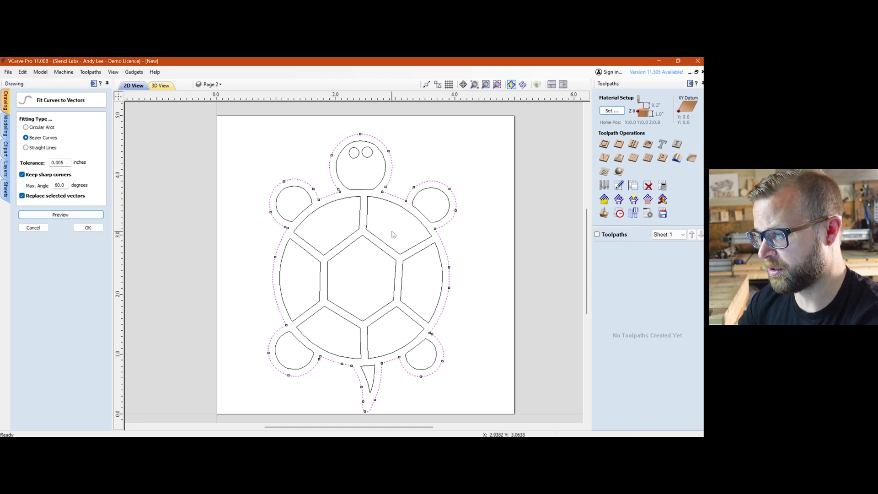
pyautogui.click(42, 130)
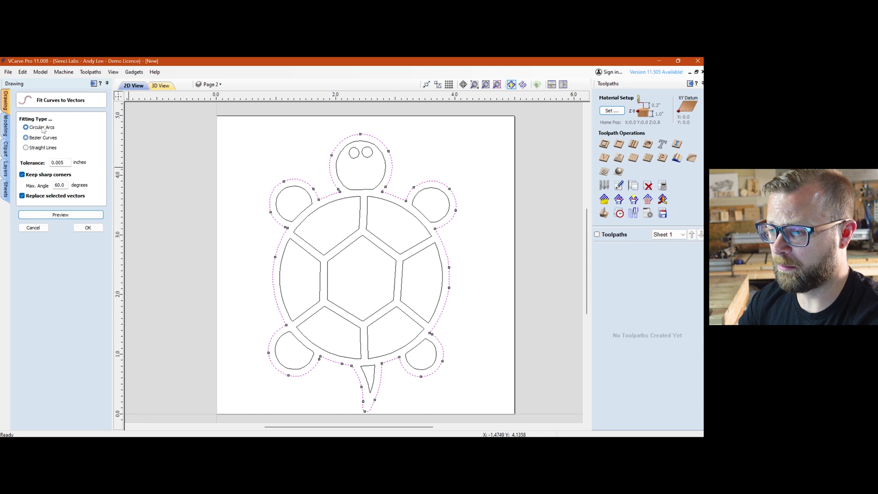
pyautogui.click(64, 217)
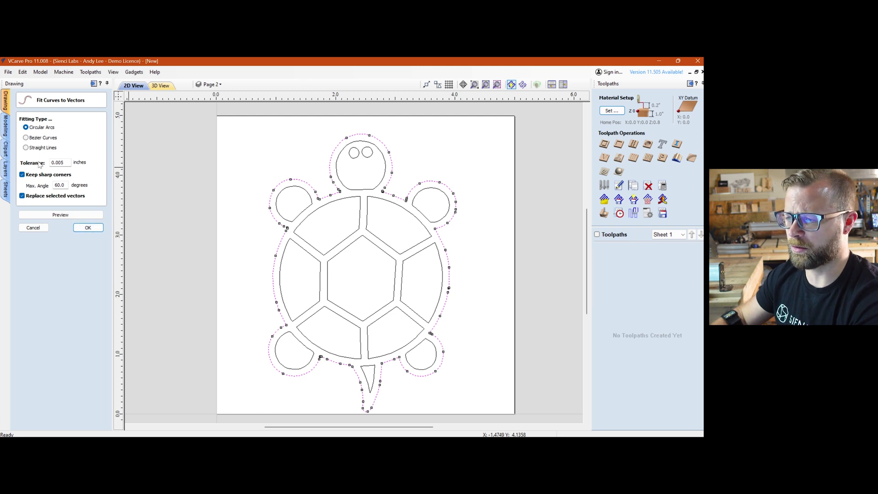
pyautogui.click(88, 227)
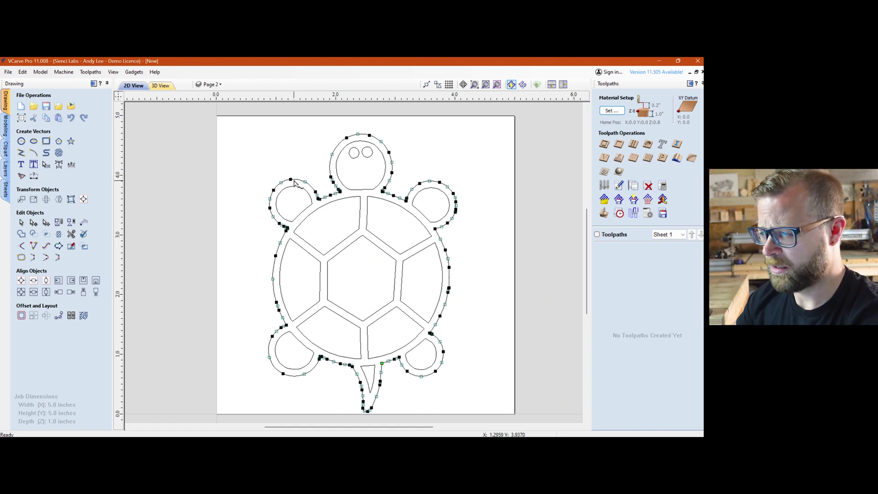
# Bulge the flipper's upper-left and upper-right arcs outward by dragging their control points
pyautogui.scroll(5, 294, 183)
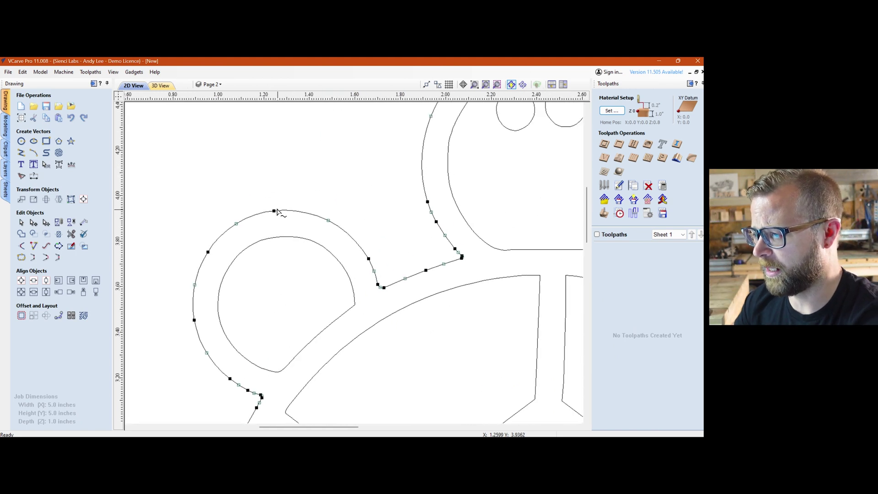
pyautogui.moveTo(274, 211); pyautogui.dragTo(275, 181)
pyautogui.press('Escape')
pyautogui.click(232, 208)
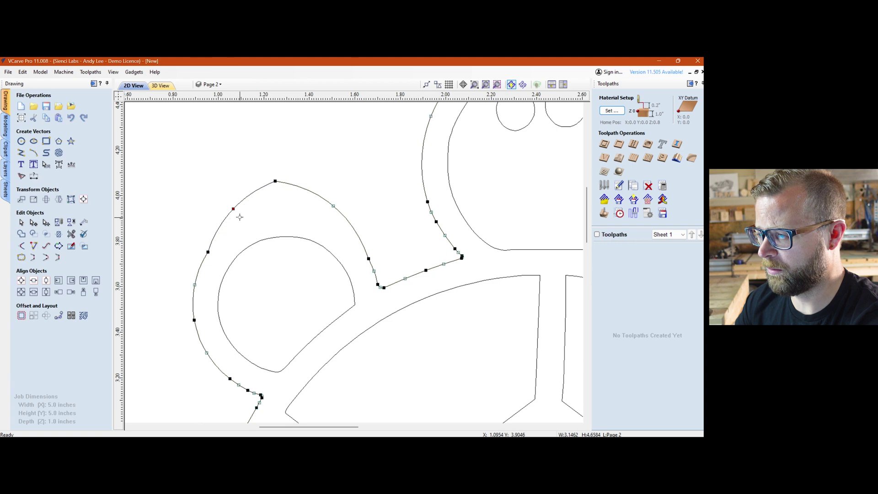
pyautogui.moveTo(233, 208); pyautogui.dragTo(216, 195)
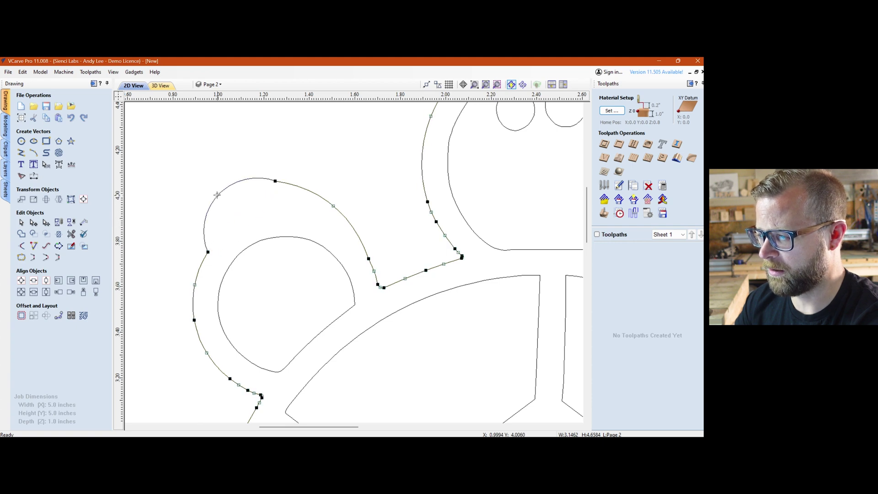
pyautogui.moveTo(333, 207); pyautogui.dragTo(348, 188)
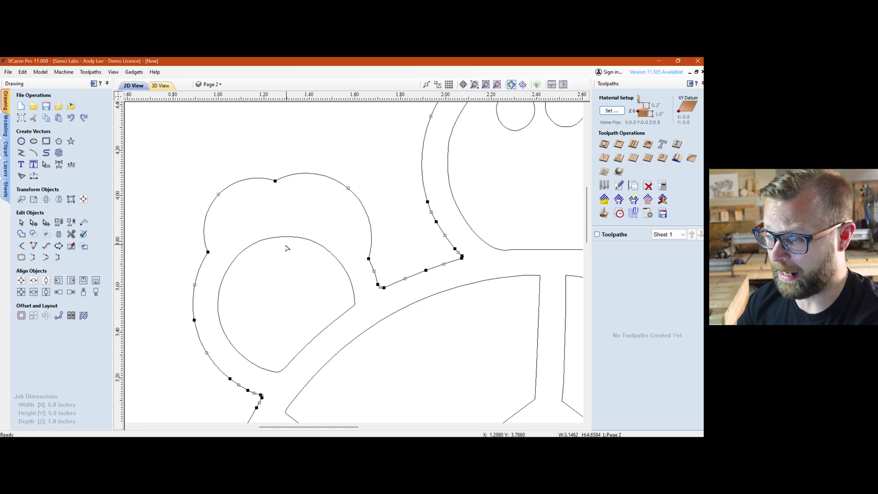
# Try raising the head outline's top node, undo it, and zoom out to the whole turtle
pyautogui.scroll(-3, 285, 250)
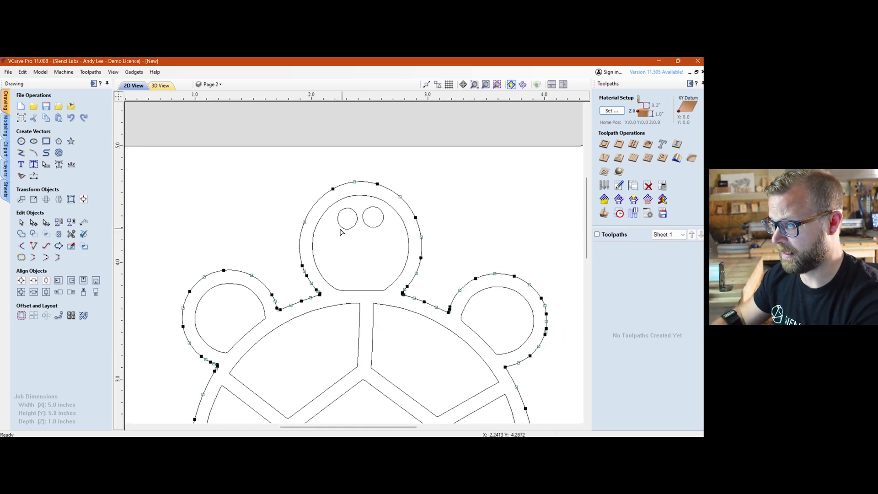
pyautogui.moveTo(341, 232); pyautogui.dragTo(300, 251, button='middle')
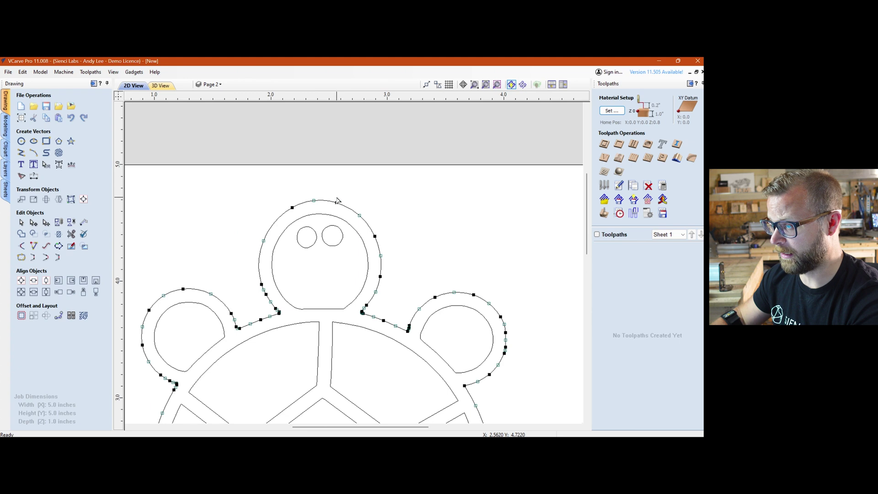
pyautogui.click(314, 201)
pyautogui.moveTo(314, 195); pyautogui.dragTo(313, 192)
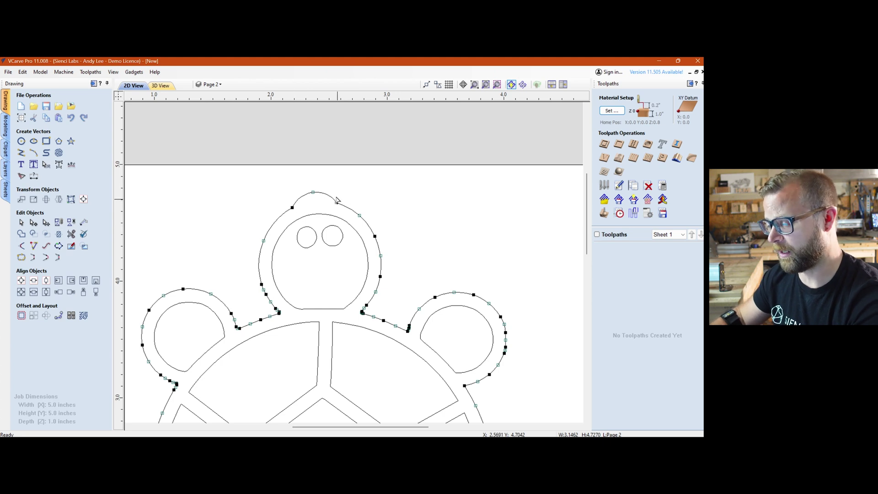
pyautogui.hotkey('ctrl', 'z')
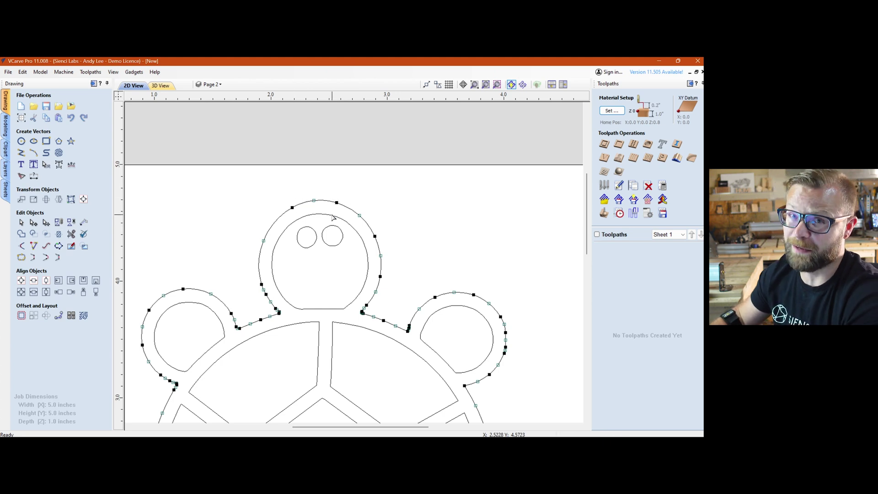
pyautogui.scroll(-4, 410, 224)
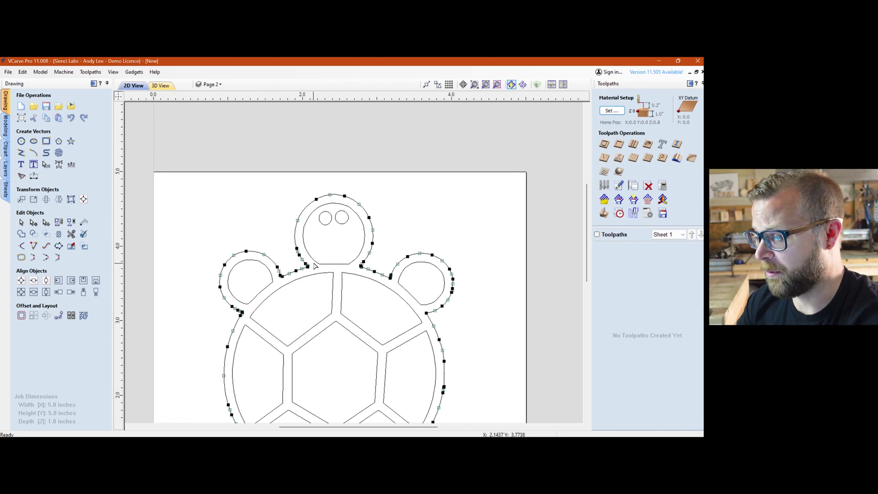
# Select every turtle vector and refit them all as Bezier curves at 0.005 inch tolerance
pyautogui.click(328, 252)
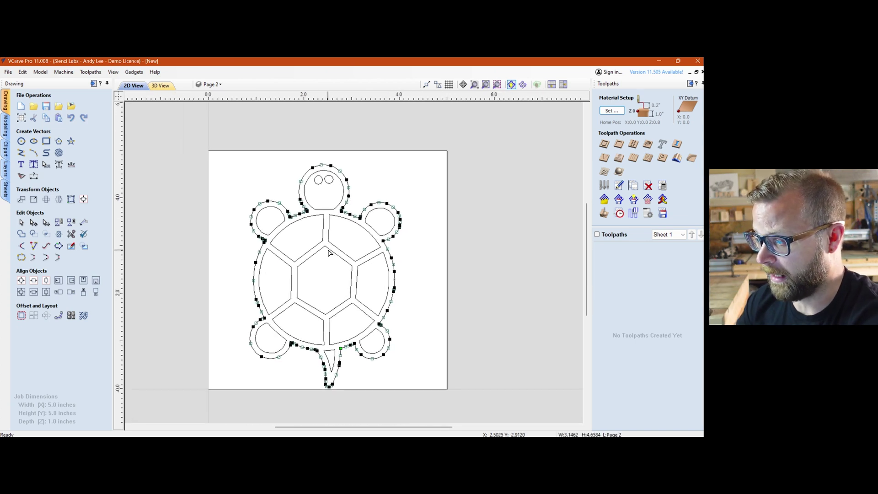
pyautogui.hotkey('ctrl', 'a')
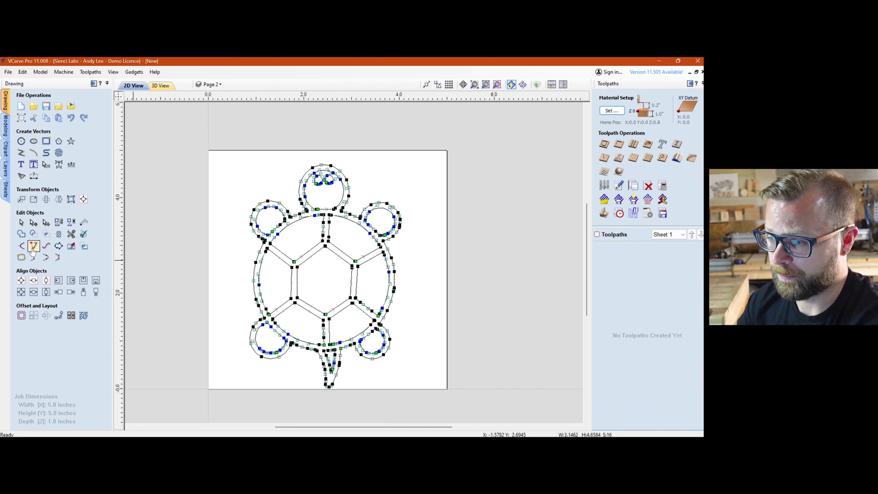
pyautogui.click(48, 249)
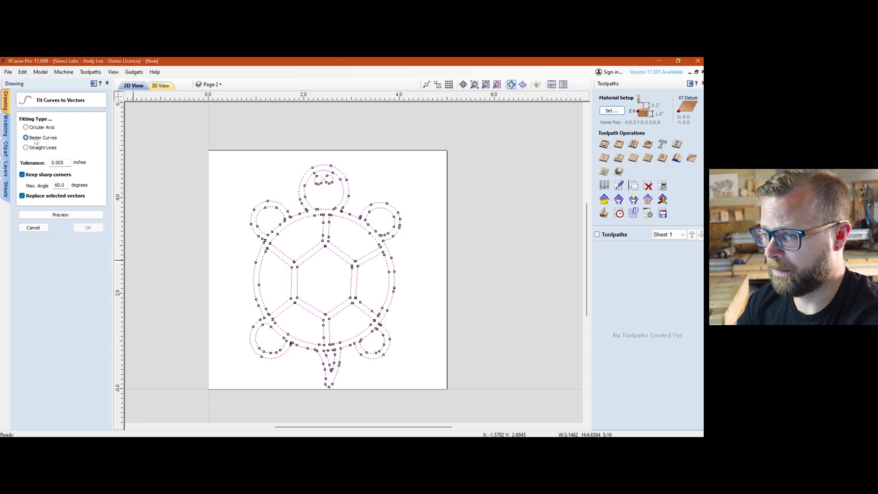
pyautogui.click(67, 216)
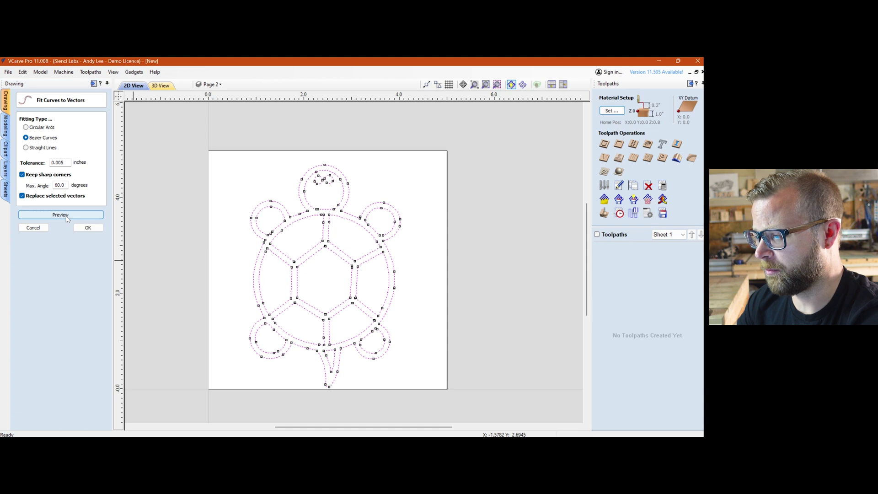
pyautogui.click(88, 227)
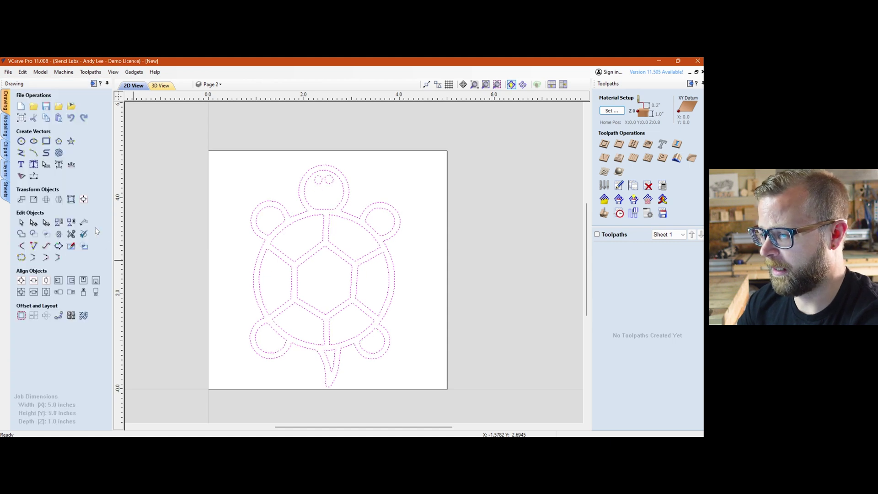
pyautogui.press('n')
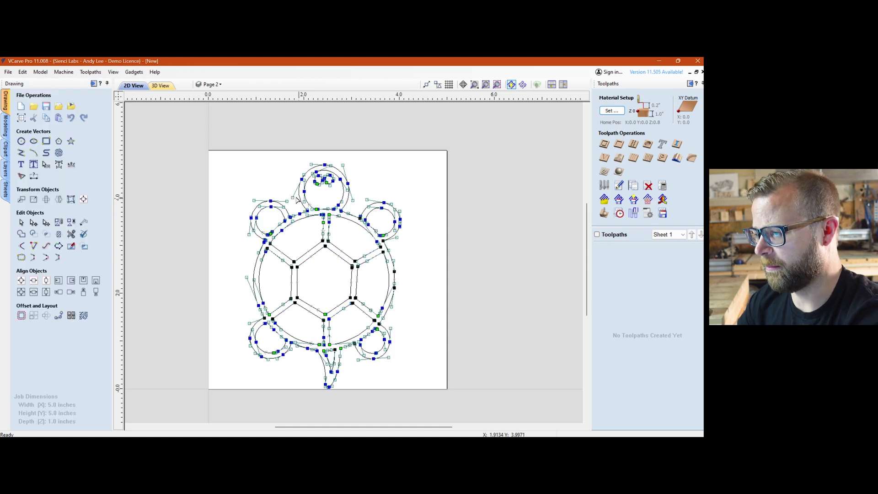
pyautogui.scroll(6, 279, 194)
pyautogui.click(299, 215)
pyautogui.click(276, 254)
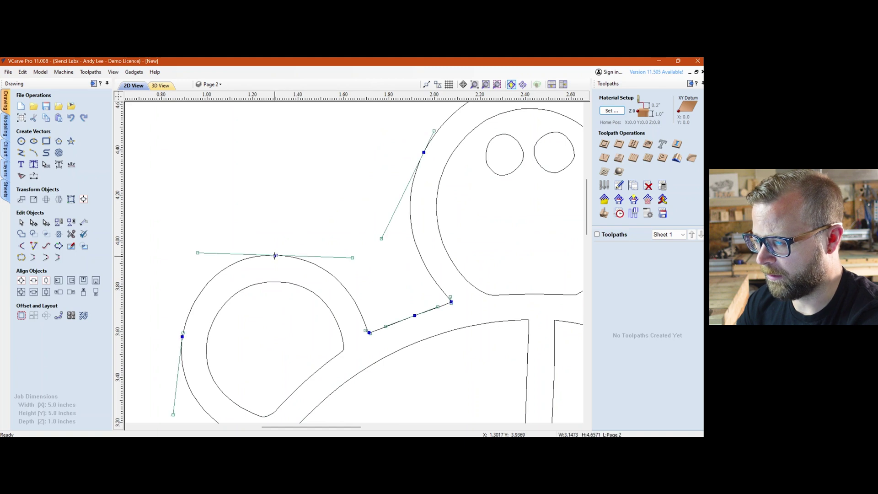
pyautogui.moveTo(233, 317); pyautogui.dragTo(247, 251, button='middle')
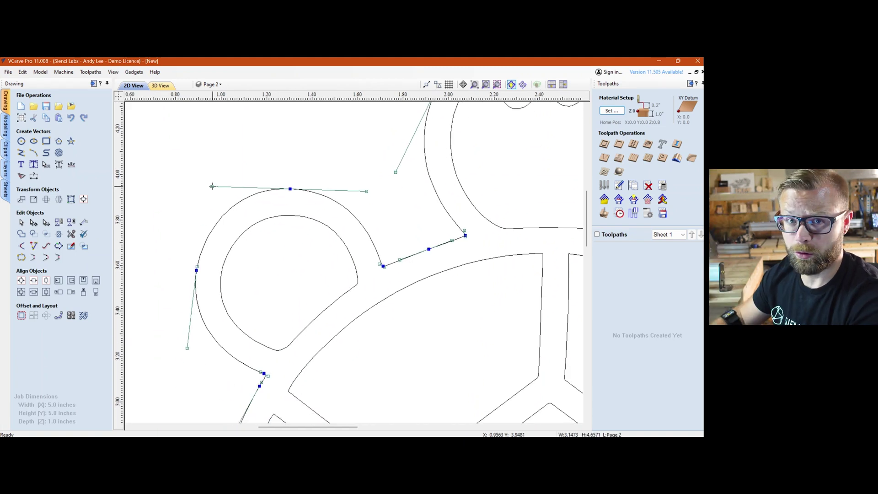
pyautogui.moveTo(212, 186)
pyautogui.mouseDown()
pyautogui.moveTo(265, 173)
pyautogui.moveTo(221, 198)
pyautogui.moveTo(221, 163)
pyautogui.moveTo(212, 186)
pyautogui.mouseUp()
pyautogui.scroll(-8, 368, 296)
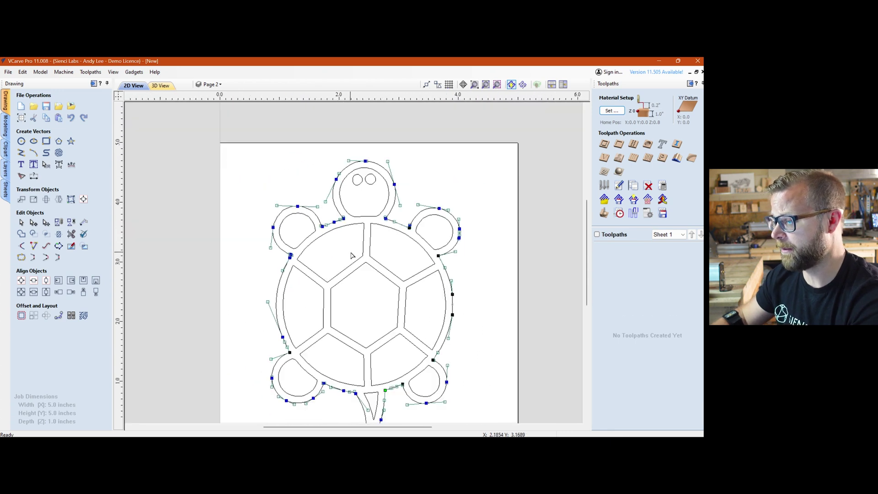
pyautogui.press('Escape')
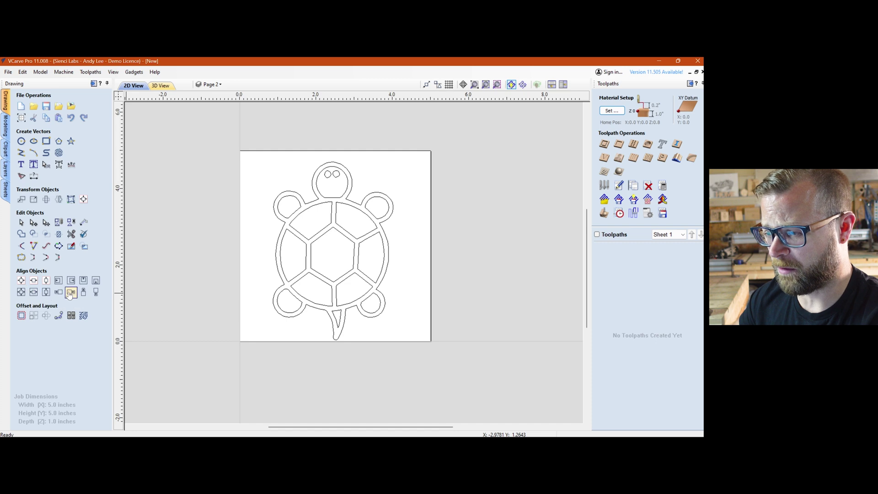
pyautogui.click(84, 200)
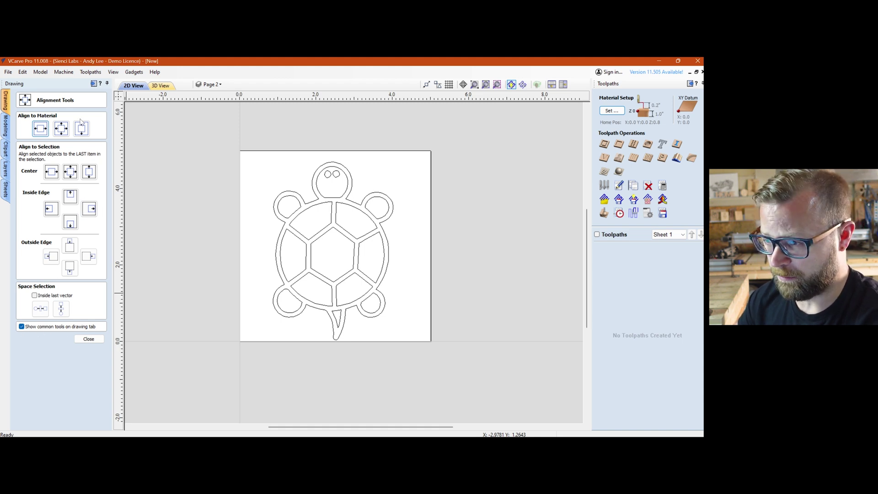
pyautogui.click(88, 339)
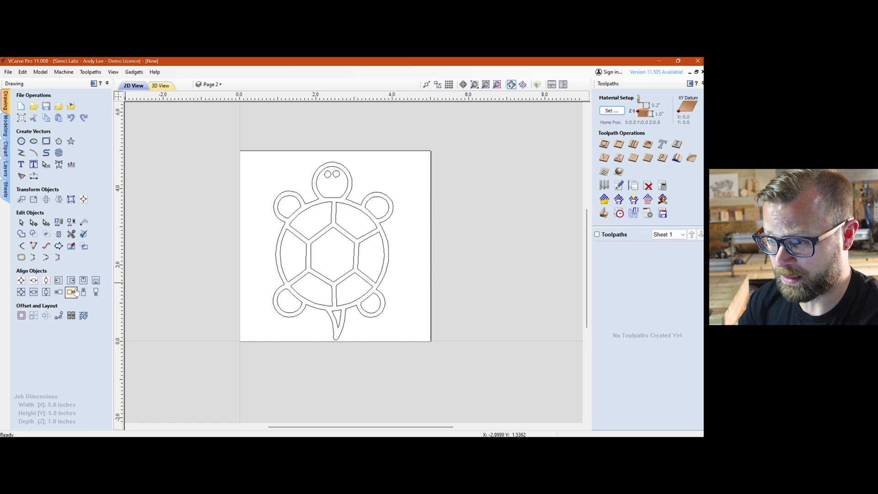
pyautogui.click(82, 200)
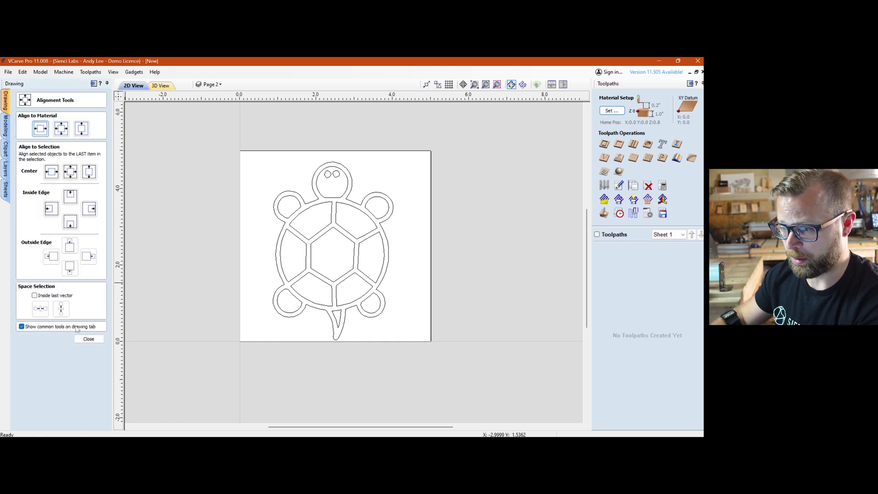
pyautogui.click(88, 338)
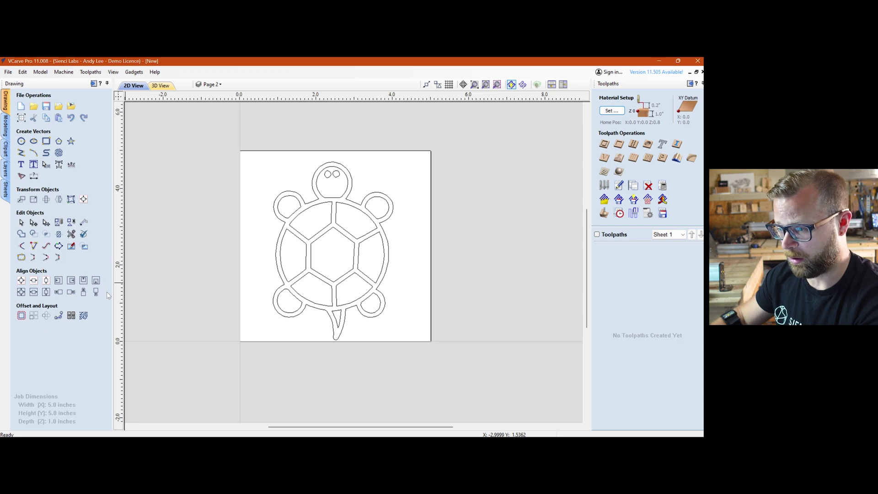
pyautogui.click(319, 238)
pyautogui.keyDown('shift'); pyautogui.click(316, 204); pyautogui.keyUp('shift')
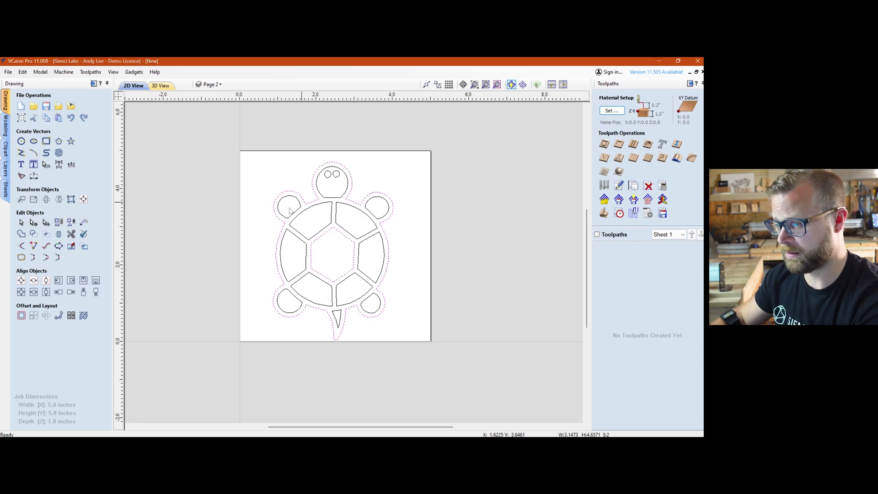
pyautogui.click(46, 281)
pyautogui.hotkey('ctrl', 'z')
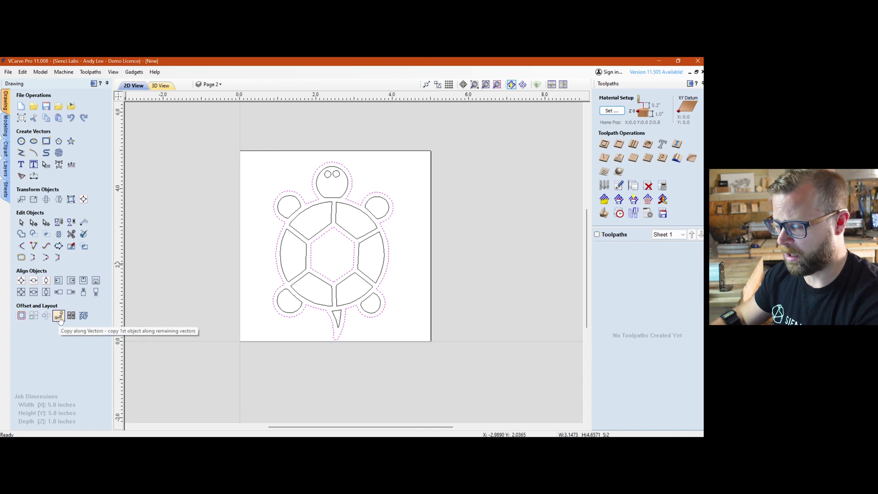
pyautogui.click(265, 175)
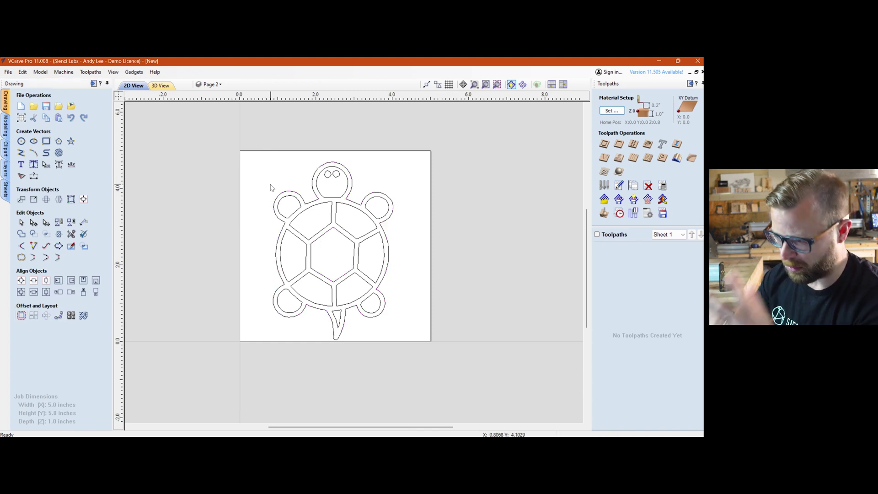
pyautogui.click(299, 211)
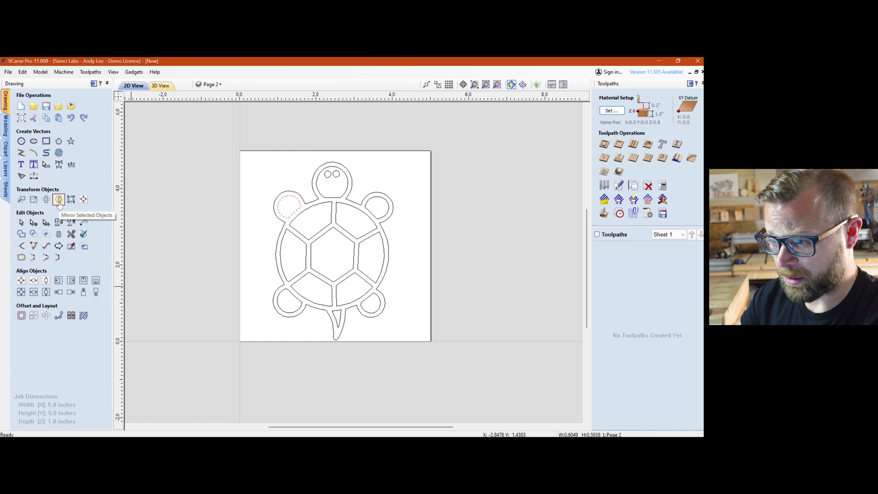
pyautogui.click(71, 200)
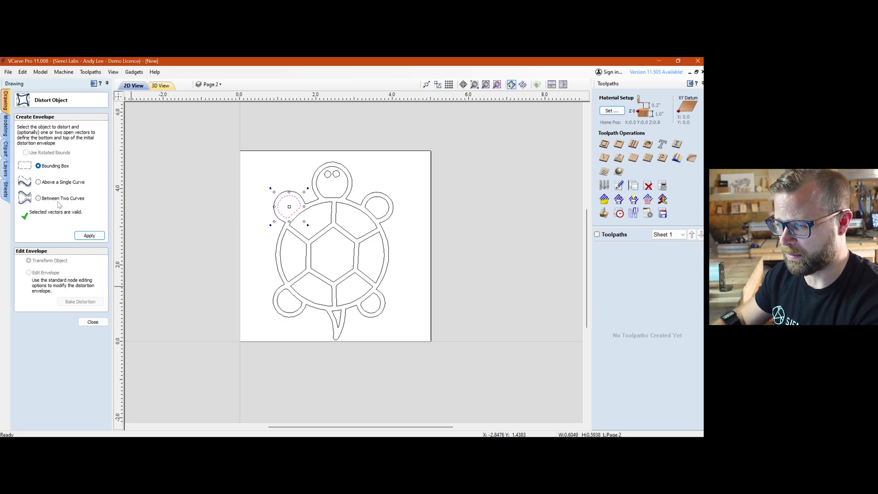
pyautogui.click(93, 322)
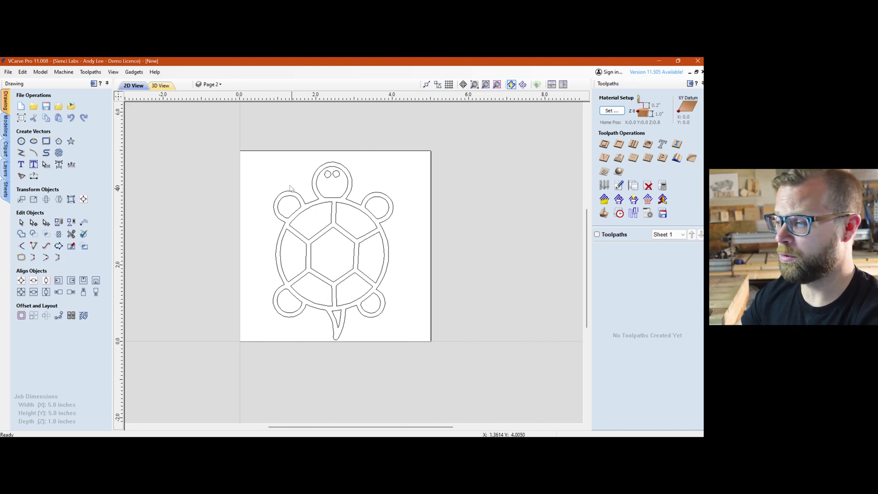
# Window-select the turtle's 15 inner vectors (shell panels, eyes, limbs), excluding the outer outline
pyautogui.moveTo(266, 164); pyautogui.dragTo(428, 372)
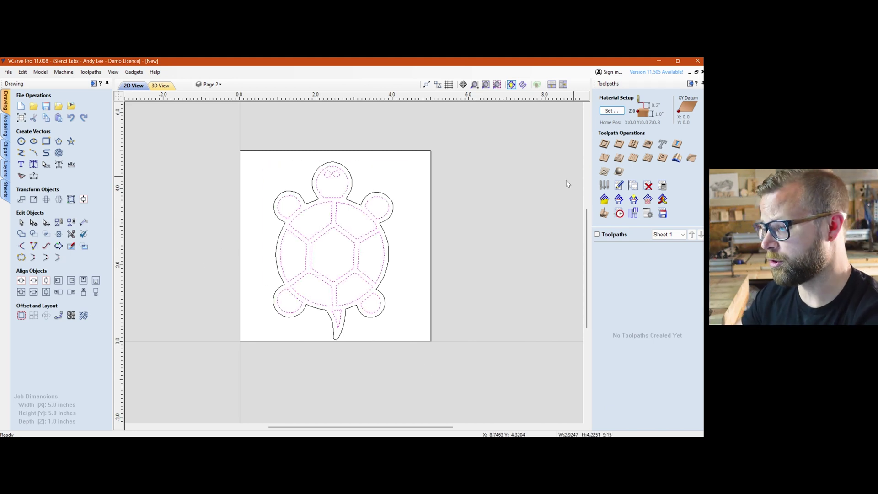